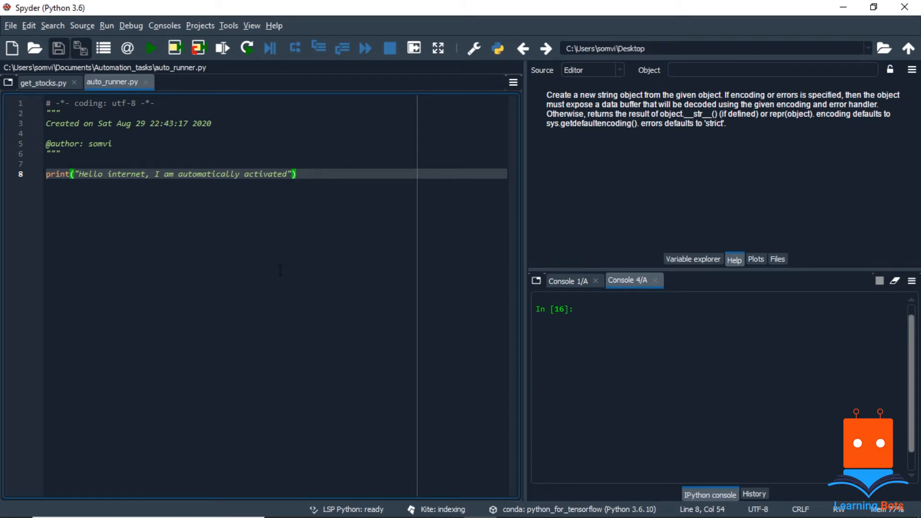
# Open Task Scheduler and create a new task named "auto scheduler".
pyautogui.click(123, 508)
pyautogui.write('task')
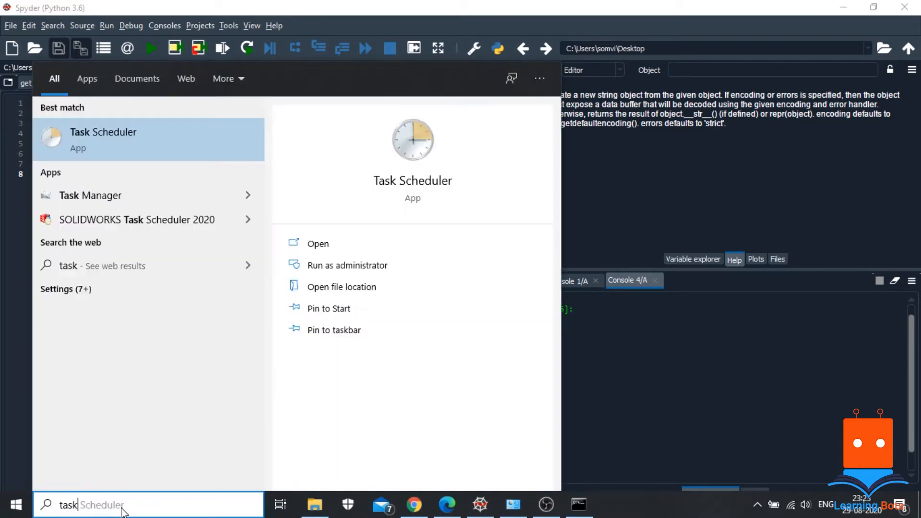
pyautogui.press('Return')
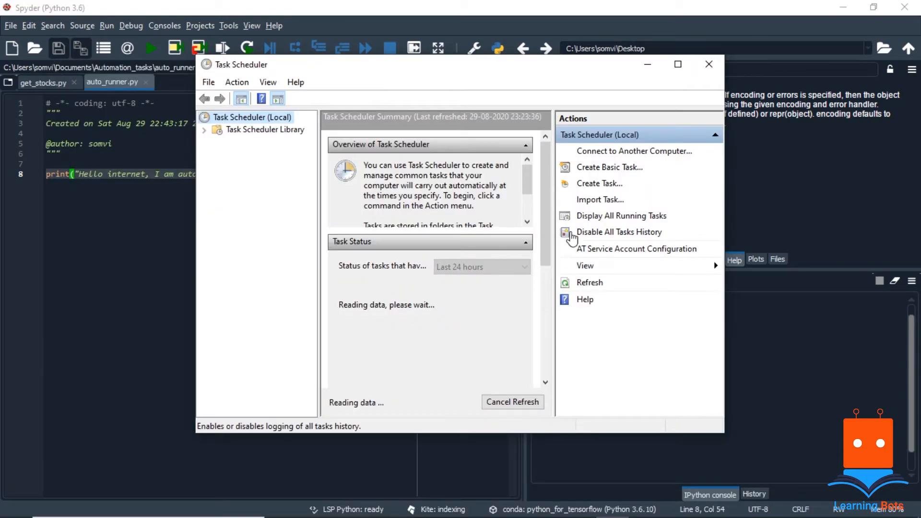
pyautogui.click(598, 185)
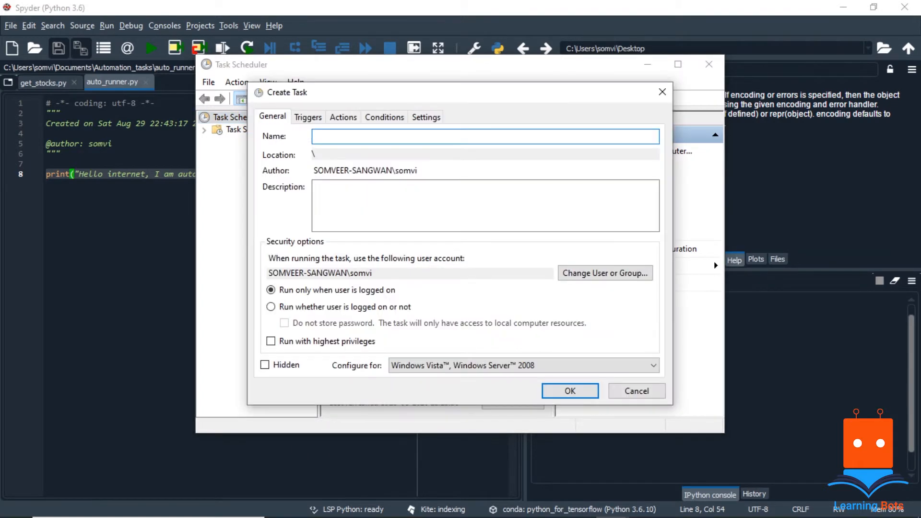
pyautogui.write('auto scheduler')
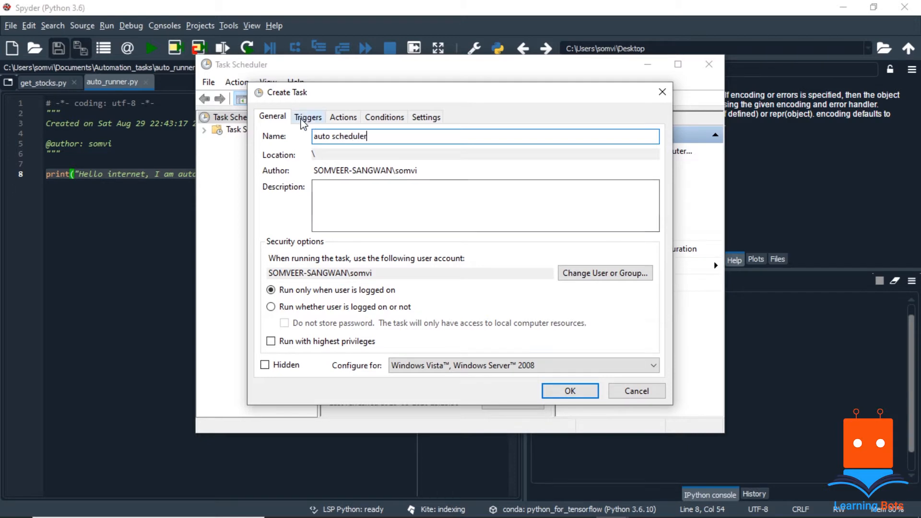
# Start a new action for the task, and look up the Python path in Command Prompt with "where python".
pyautogui.click(344, 117)
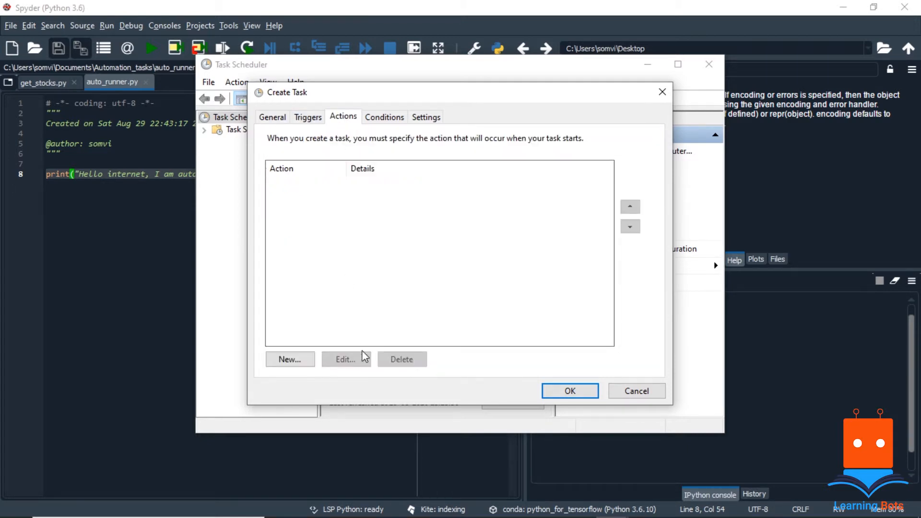
pyautogui.click(291, 360)
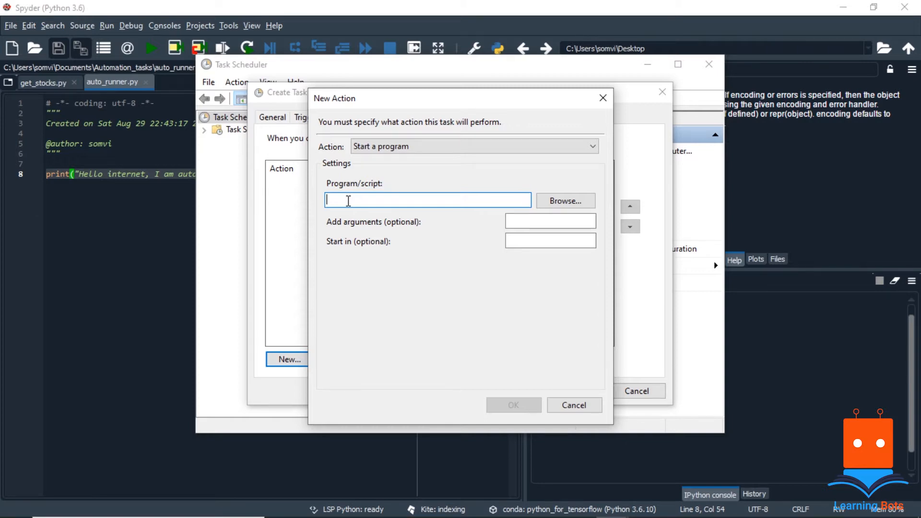
pyautogui.hotkey('alt', 'Tab')
pyautogui.moveTo(381, 73); pyautogui.dragTo(346, 116)
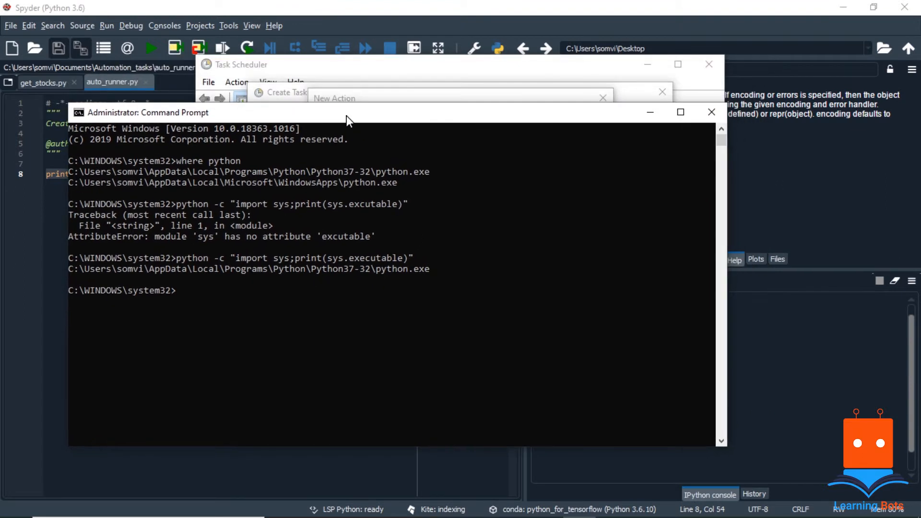
pyautogui.write('thon')
pyautogui.press('Return')
pyautogui.click(209, 312)
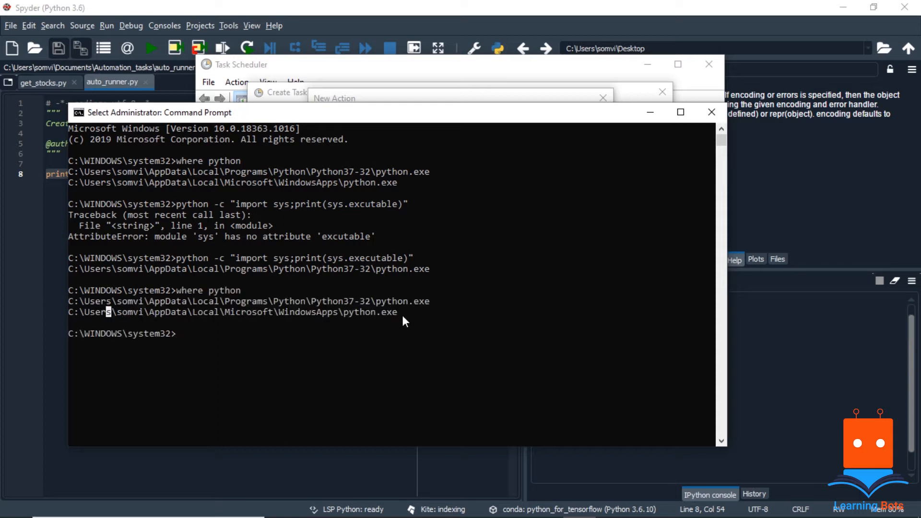
pyautogui.moveTo(70, 299); pyautogui.dragTo(398, 297)
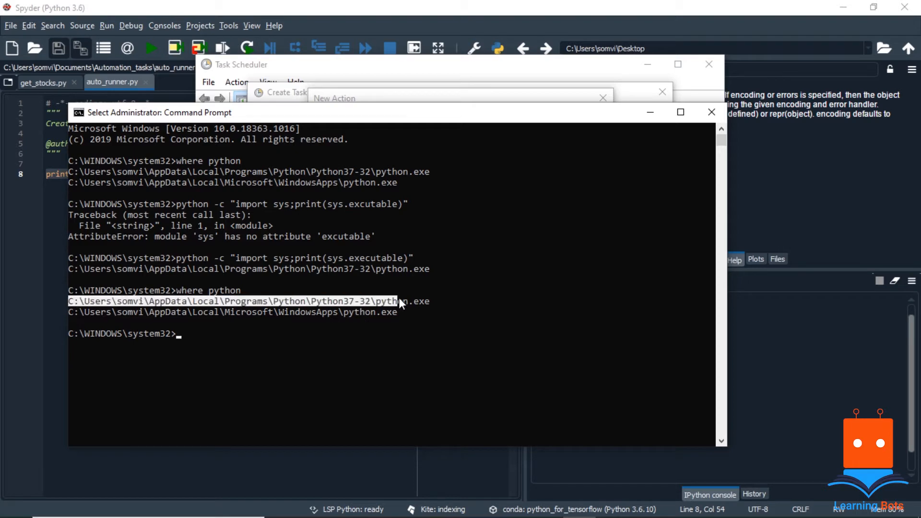
pyautogui.rightClick(426, 301)
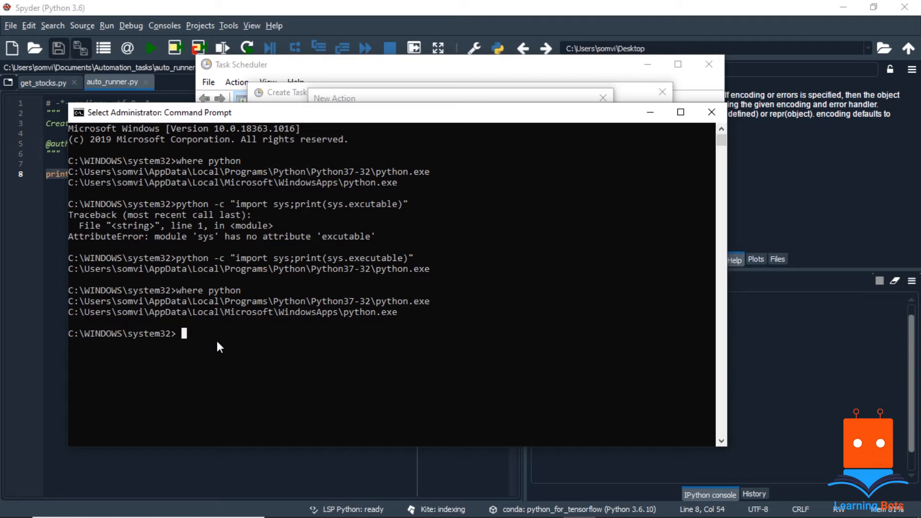
# Check the Python executable path by running python -c "import sys;print(sys.executable)" in Command Prompt.
pyautogui.press('Up')
pyautogui.press('Up')
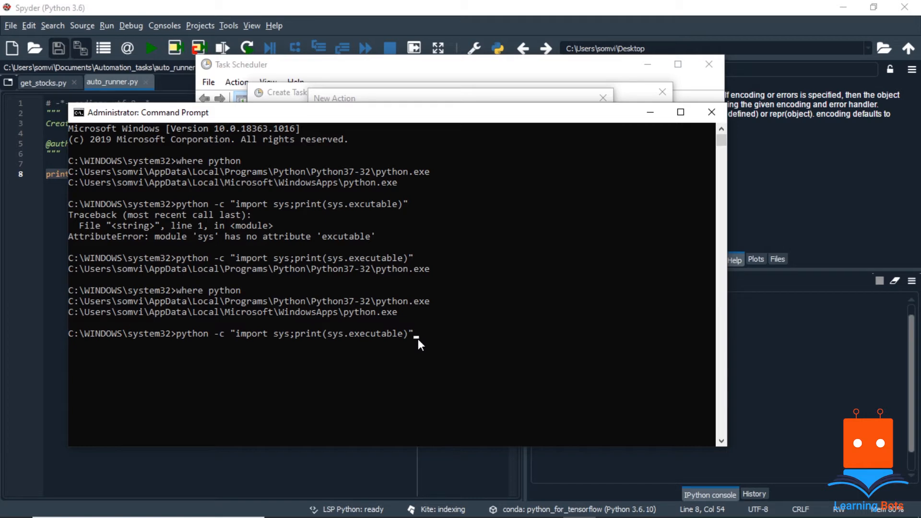
pyautogui.press('Return')
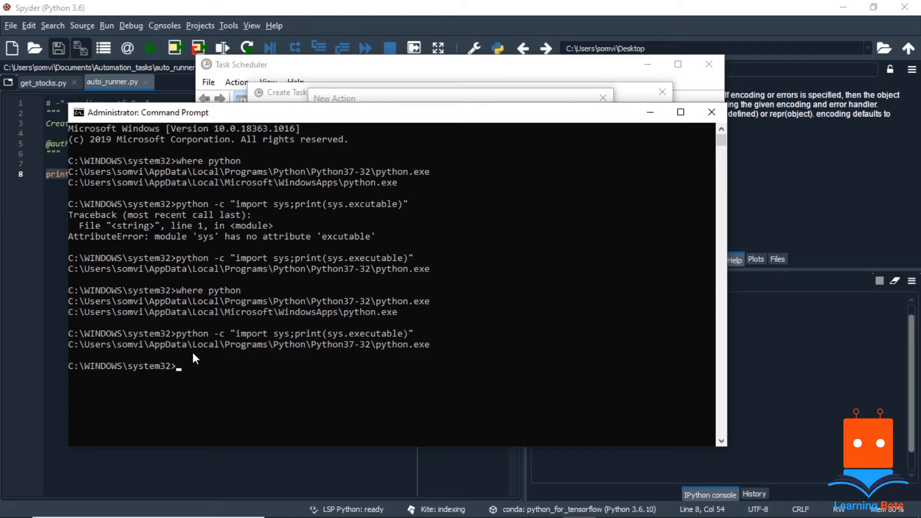
# Copy the Python37-32\python.exe path from the "where python" output into the new action's program/script setting in Task Scheduler.
pyautogui.moveTo(434, 303); pyautogui.dragTo(68, 302)
pyautogui.hotkey('ctrl', 'c')
pyautogui.hotkey('alt', 'Tab')
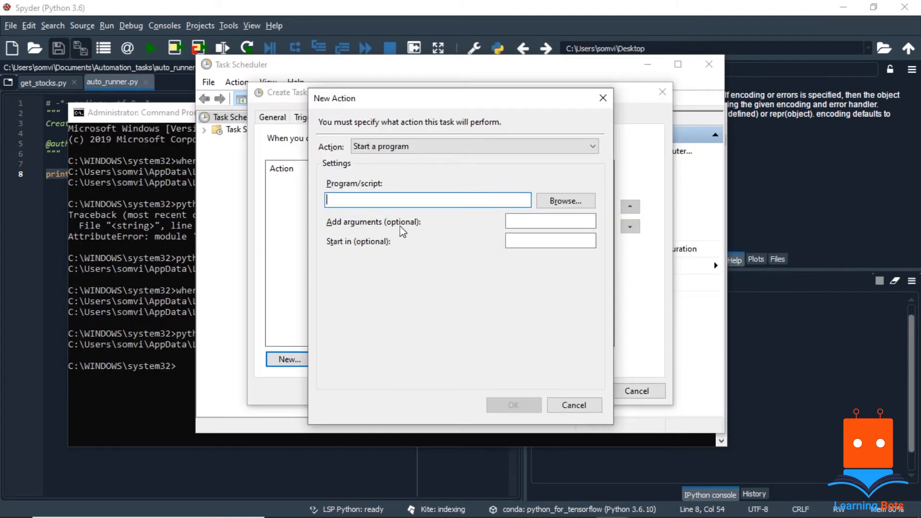
pyautogui.hotkey('ctrl', 'v')
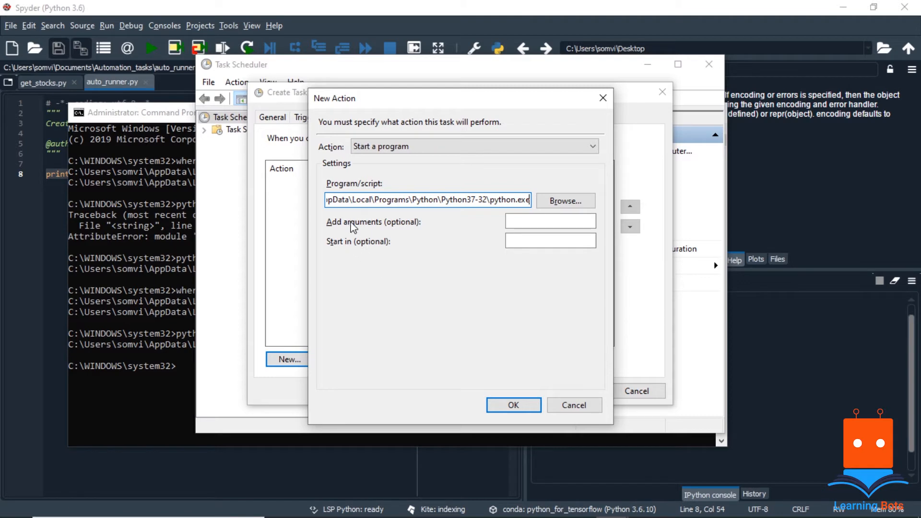
# Set the action's arguments to auto_runner.py.
pyautogui.click(527, 220)
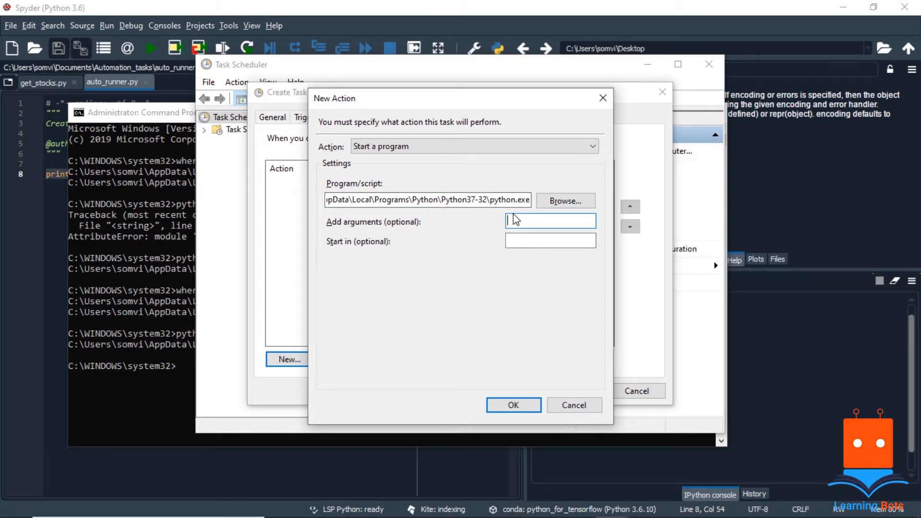
pyautogui.hotkey('ctrl', 'v')
pyautogui.click(520, 239)
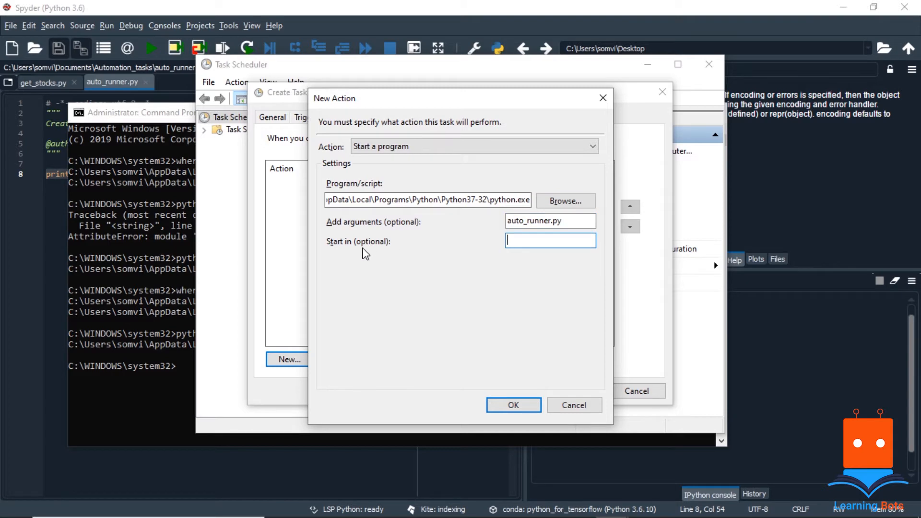
pyautogui.click(529, 220)
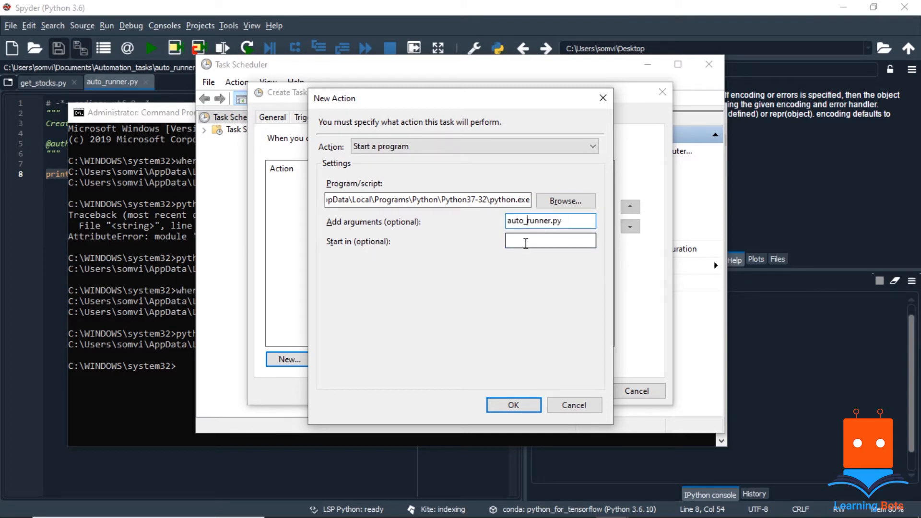
# Set the action's start-in location to the folder containing auto_runner.py, check the pasted path and save the action.
pyautogui.click(520, 239)
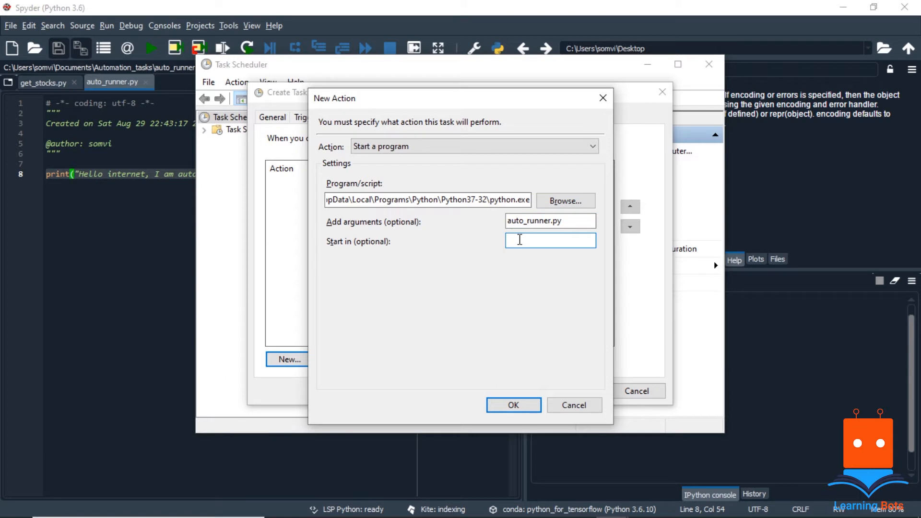
pyautogui.hotkey('ctrl', 'v')
pyautogui.press('Left')
pyautogui.press('Left')
pyautogui.press('Left')
pyautogui.press('Left')
pyautogui.press('Left')
pyautogui.press('Left')
pyautogui.press('Left')
pyautogui.press('Left')
pyautogui.press('Left')
pyautogui.press('Left')
pyautogui.press('Left')
pyautogui.press('Left')
pyautogui.press('Left')
pyautogui.press('Left')
pyautogui.press('Left')
pyautogui.press('Left')
pyautogui.press('Left')
pyautogui.press('Left')
pyautogui.press('Left')
pyautogui.press('Left')
pyautogui.press('Right')
pyautogui.press('Right')
pyautogui.press('Right')
pyautogui.press('Right')
pyautogui.press('Right')
pyautogui.press('Right')
pyautogui.press('Right')
pyautogui.press('Right')
pyautogui.press('Right')
pyautogui.press('Right')
pyautogui.press('Right')
pyautogui.press('Right')
pyautogui.press('Right')
pyautogui.press('Right')
pyautogui.press('Right')
pyautogui.press('Right')
pyautogui.press('Right')
pyautogui.press('Right')
pyautogui.press('Right')
pyautogui.press('Right')
pyautogui.click(513, 405)
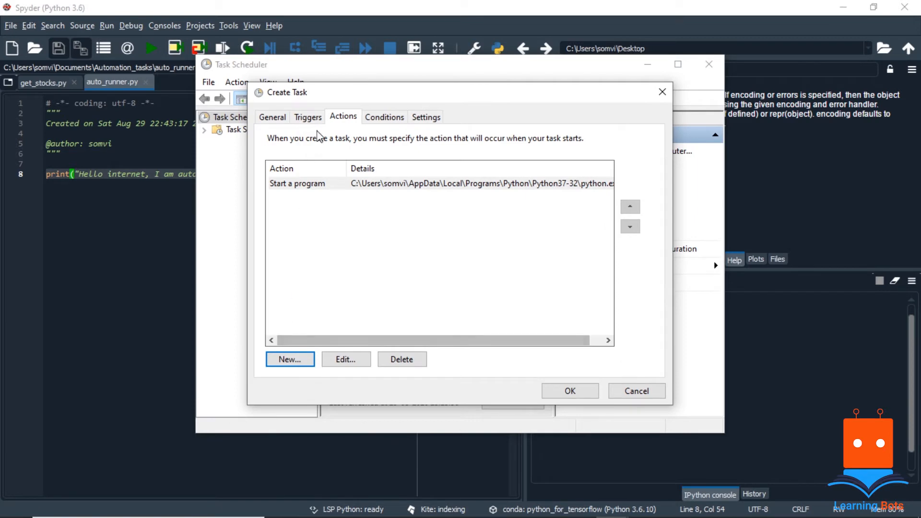
# Start a new trigger that begins the task on a schedule.
pyautogui.click(307, 117)
pyautogui.click(292, 357)
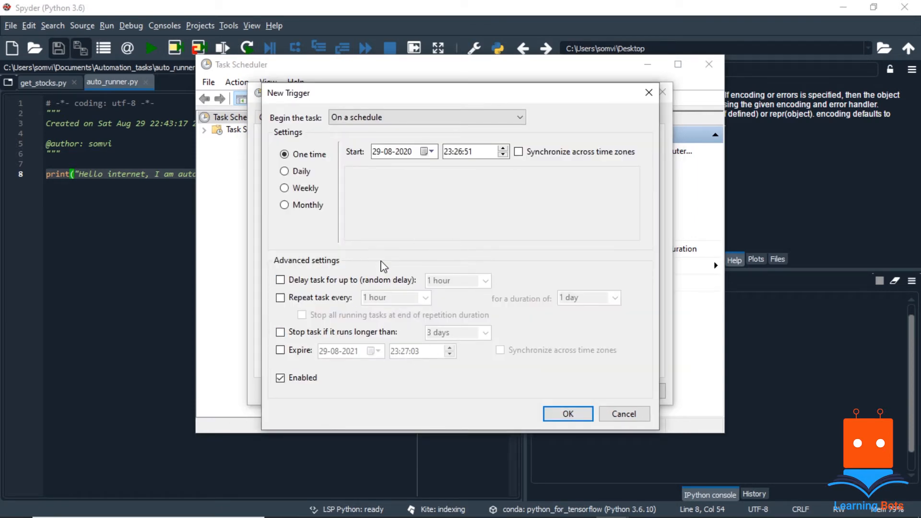
pyautogui.click(281, 298)
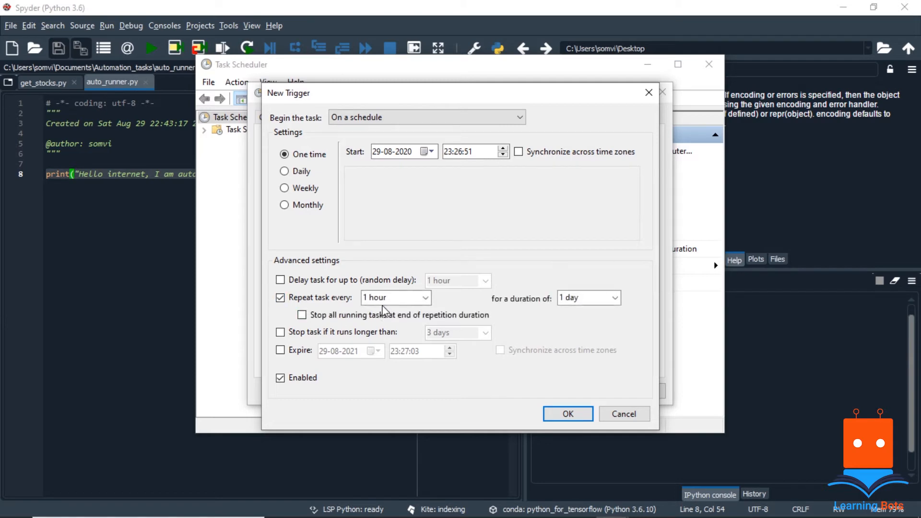
pyautogui.click(425, 298)
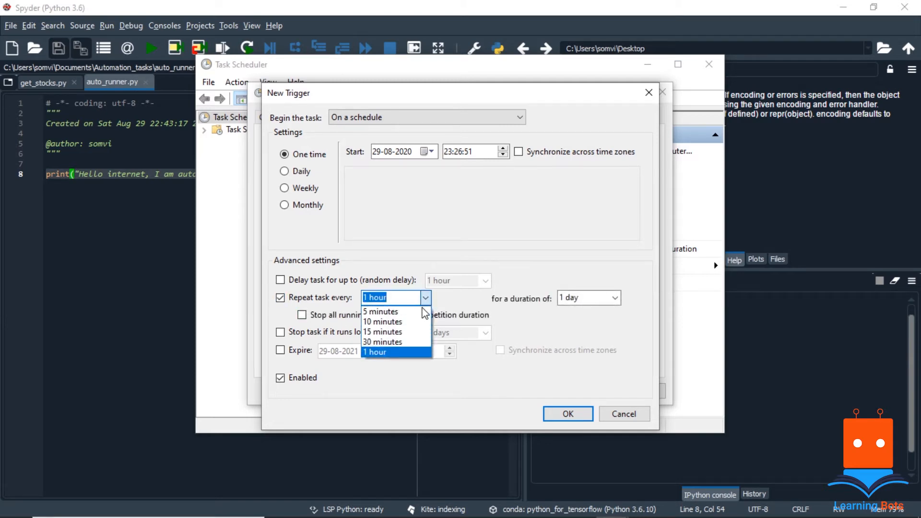
pyautogui.click(280, 298)
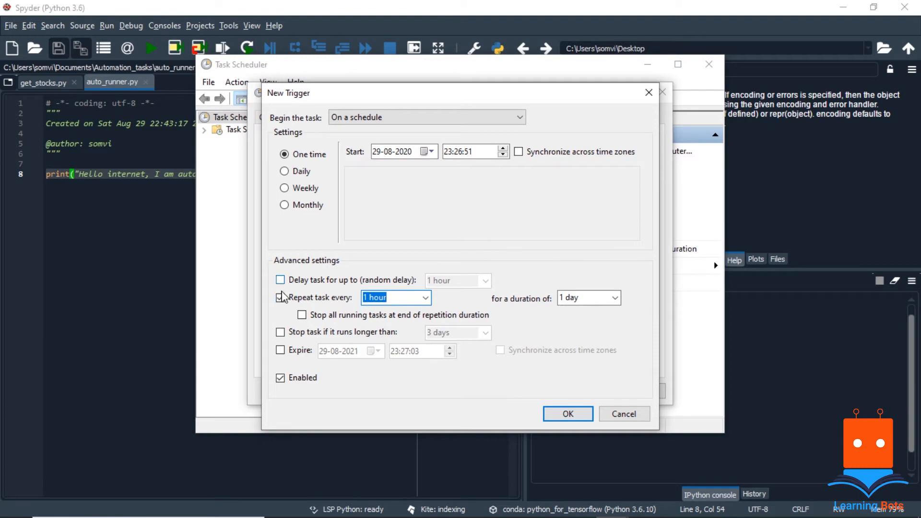
pyautogui.click(280, 298)
# Make the trigger run daily, recurring every 1 day, and save the trigger and the task.
pyautogui.click(284, 171)
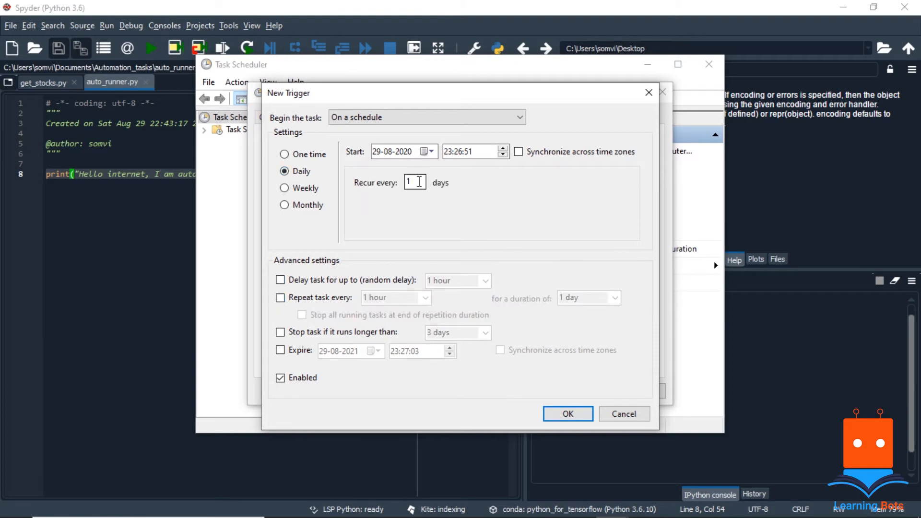
pyautogui.click(569, 413)
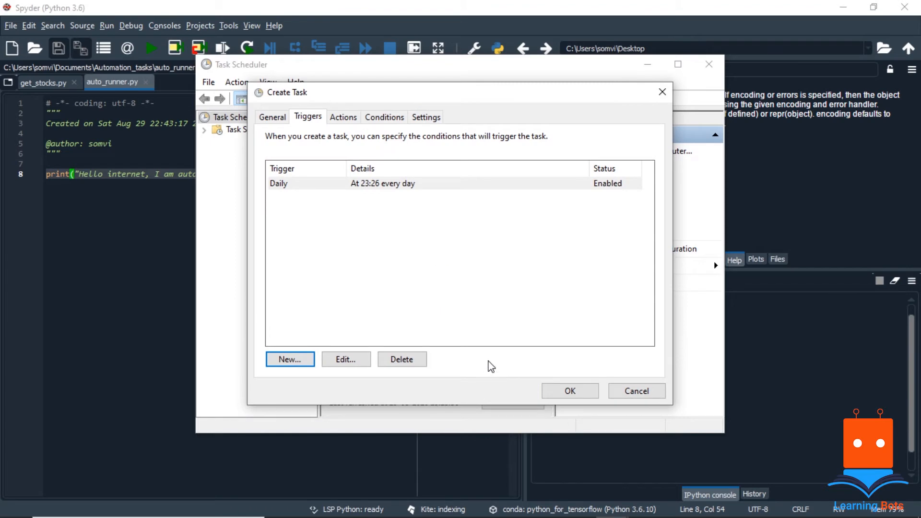
pyautogui.click(569, 391)
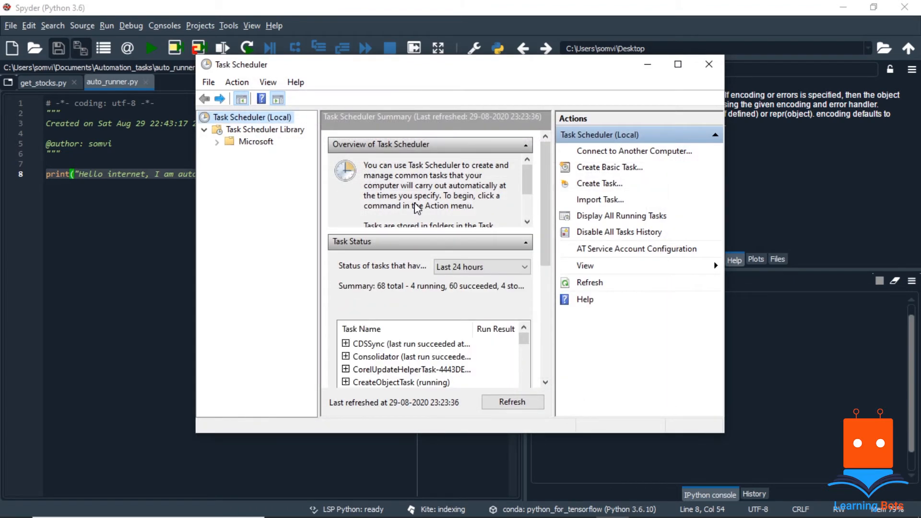
# Find the auto scheduler task in the Task Scheduler Library and run it manually.
pyautogui.click(264, 132)
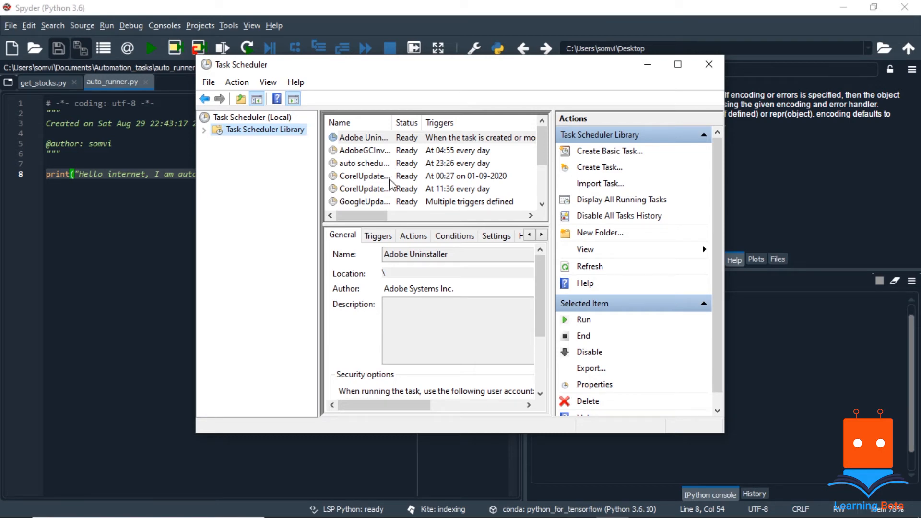
pyautogui.click(363, 164)
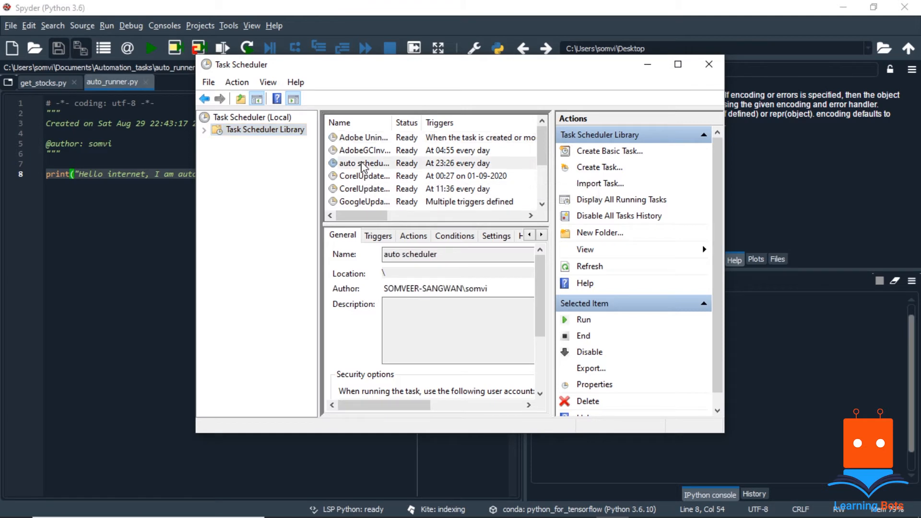
pyautogui.click(363, 166)
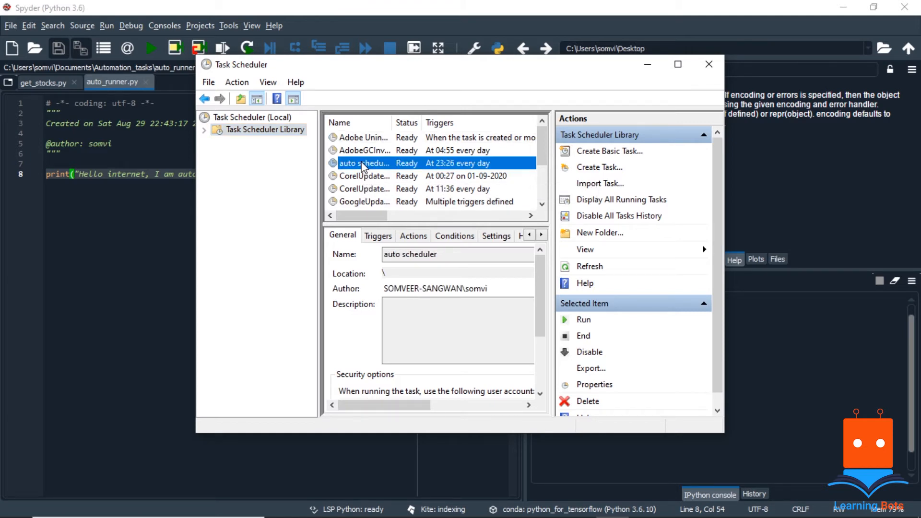
pyautogui.rightClick(362, 166)
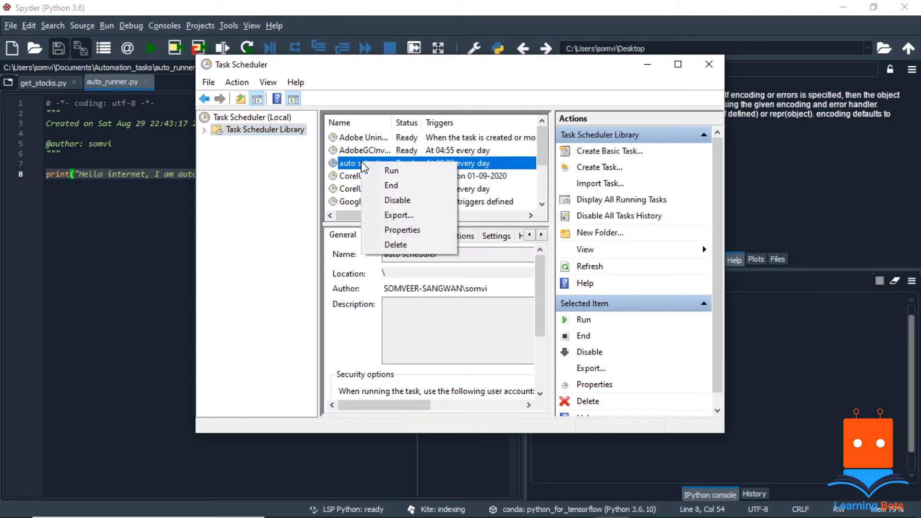
pyautogui.click(386, 172)
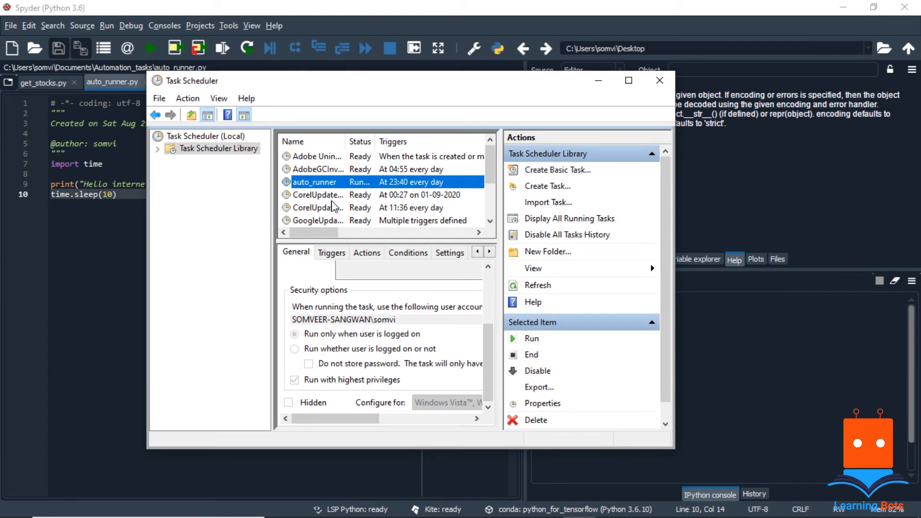
# Run the auto_runner task manually and move the Task Scheduler window aside to uncover the script in Spyder.
pyautogui.rightClick(322, 181)
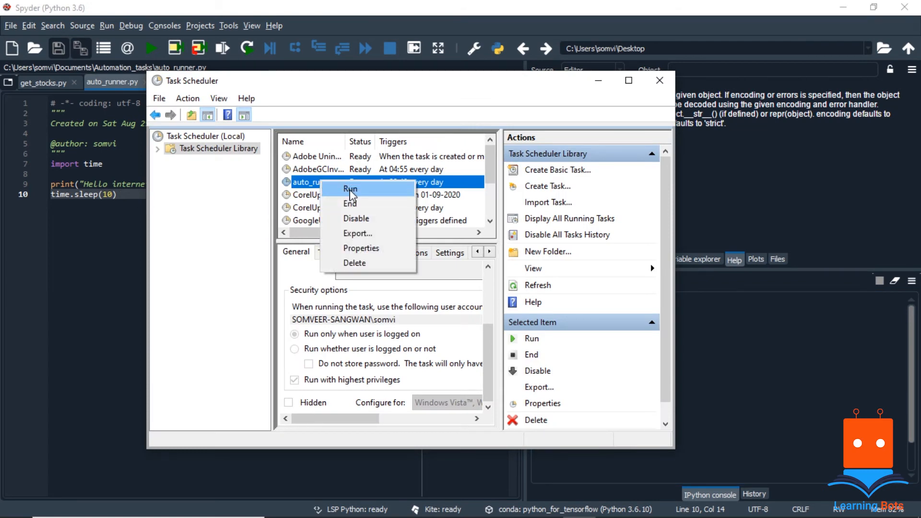
pyautogui.click(350, 189)
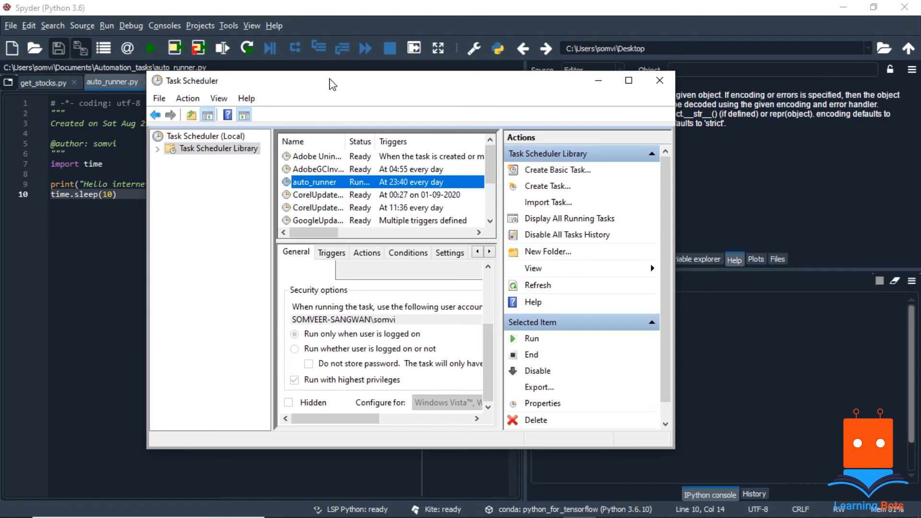
pyautogui.moveTo(331, 84); pyautogui.dragTo(502, 86)
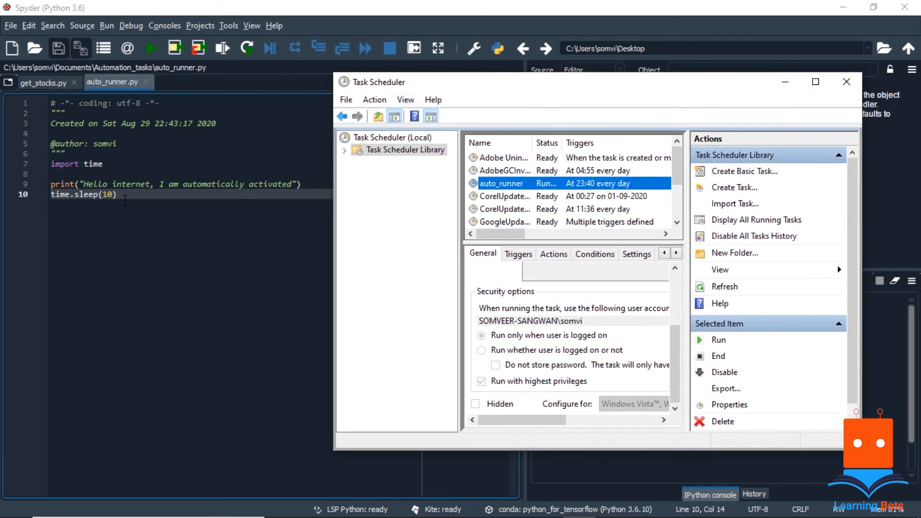